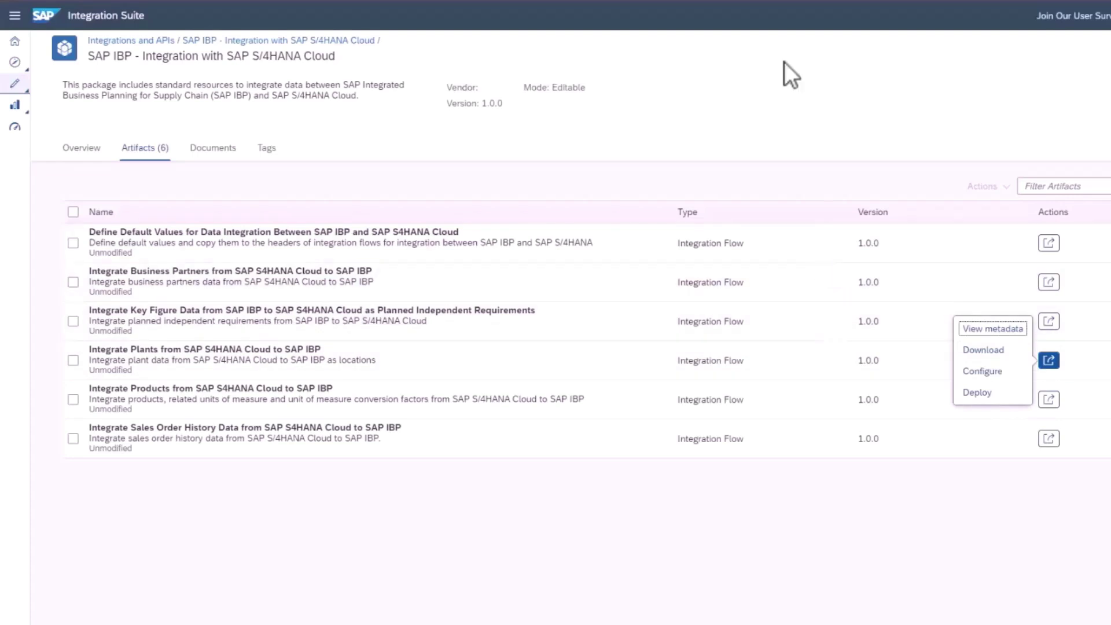
- Close the Actions popover so the six IBP–S/4HANA integration flows are listed plainly
{"action": "left_click", "coordinate": [666, 126]}
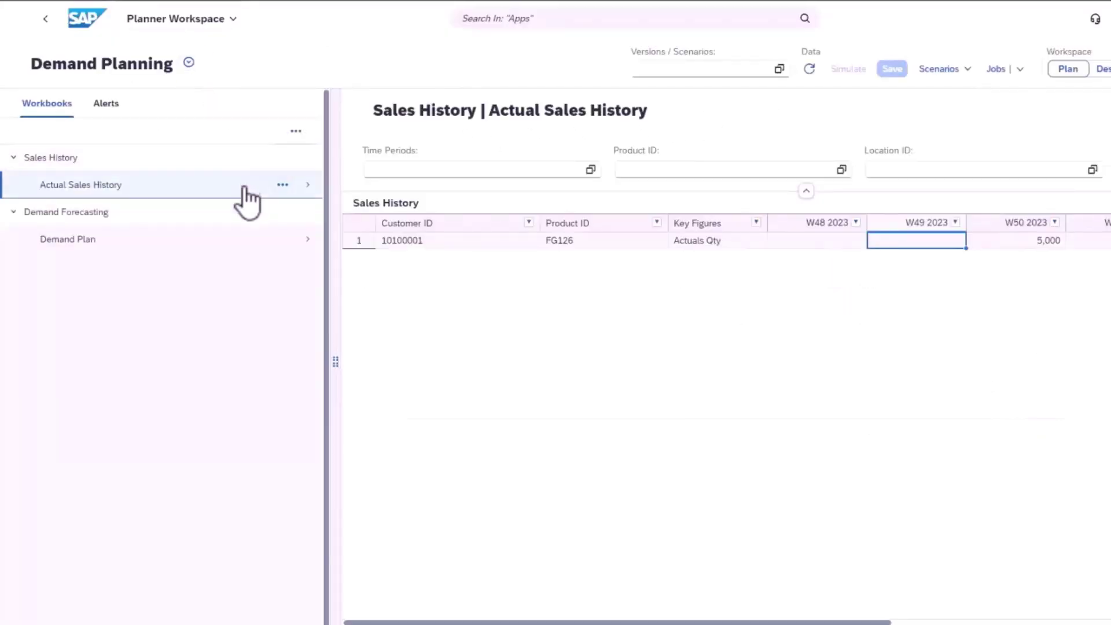
- Select FG126 in Actual Sales History and view its Demand Plan quantities across the weeks
{"action": "left_click", "coordinate": [564, 242]}
{"action": "mouse_move", "coordinate": [165, 239]}
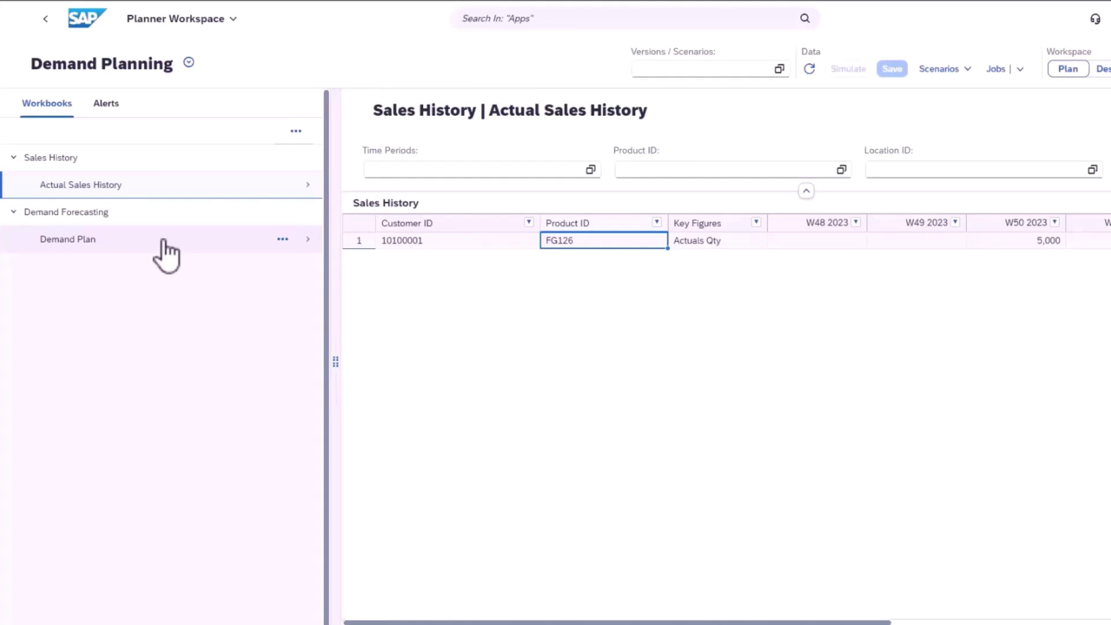
{"action": "left_click", "coordinate": [164, 241]}
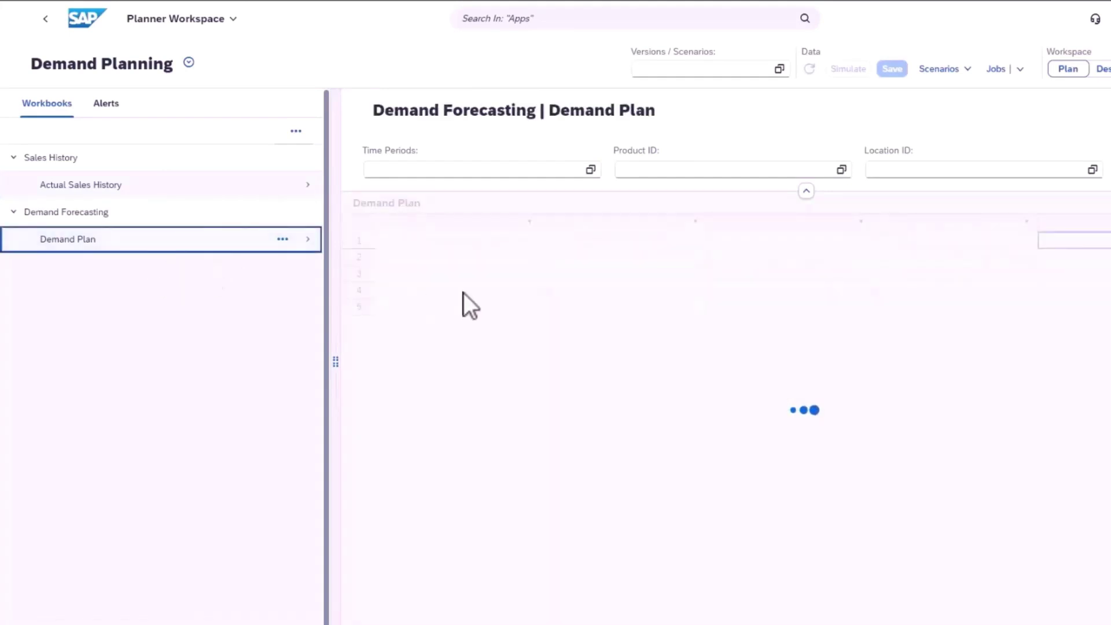
{"action": "key", "text": "Tab"}
{"action": "key", "text": "Tab"}
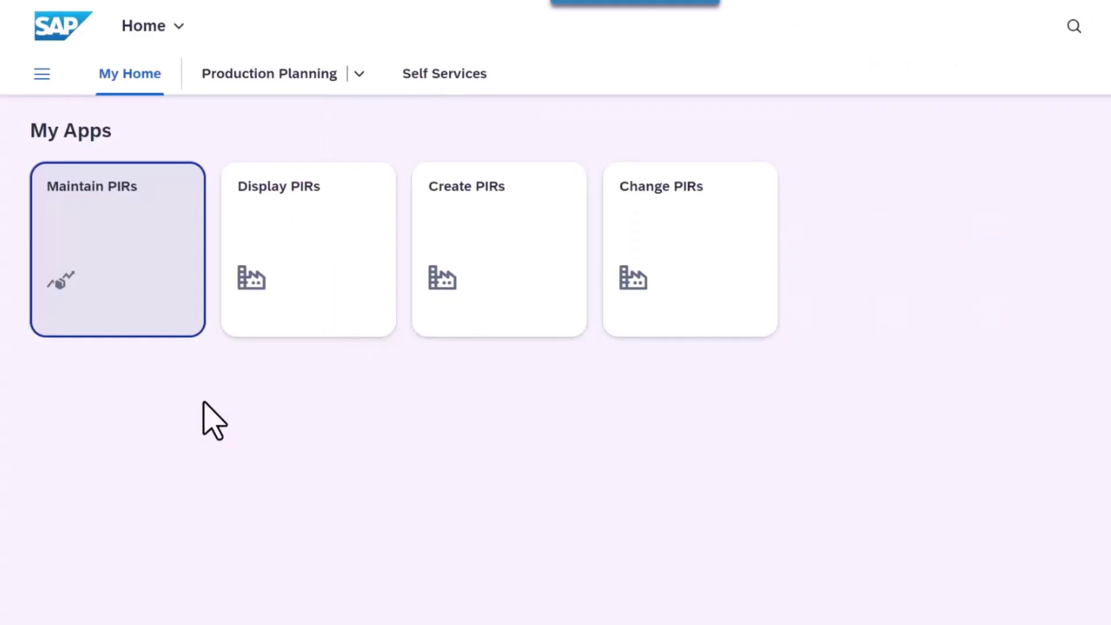
- Open FG126 in Maintain PIRs and view its weekly 5,004.333 planning quantities
{"action": "left_click", "coordinate": [144, 259]}
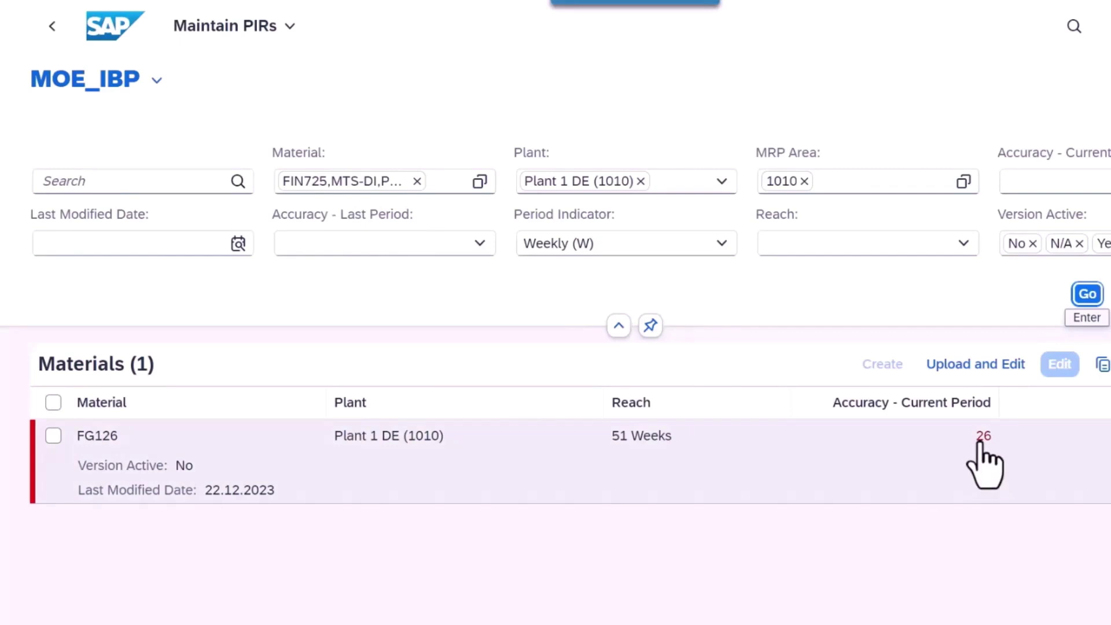
{"action": "left_click", "coordinate": [495, 476]}
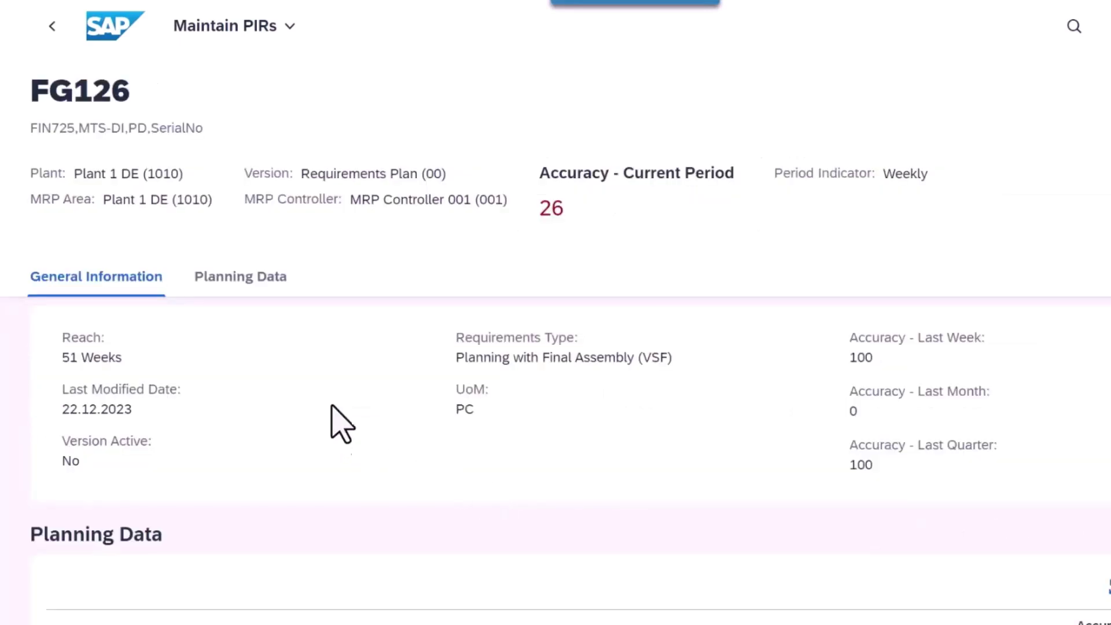
{"action": "scroll", "coordinate": [319, 386], "scroll_direction": "down", "scroll_amount": 3}
{"action": "scroll", "coordinate": [385, 328], "scroll_direction": "down", "scroll_amount": 2}
{"action": "scroll", "coordinate": [385, 327], "scroll_direction": "down", "scroll_amount": 3}
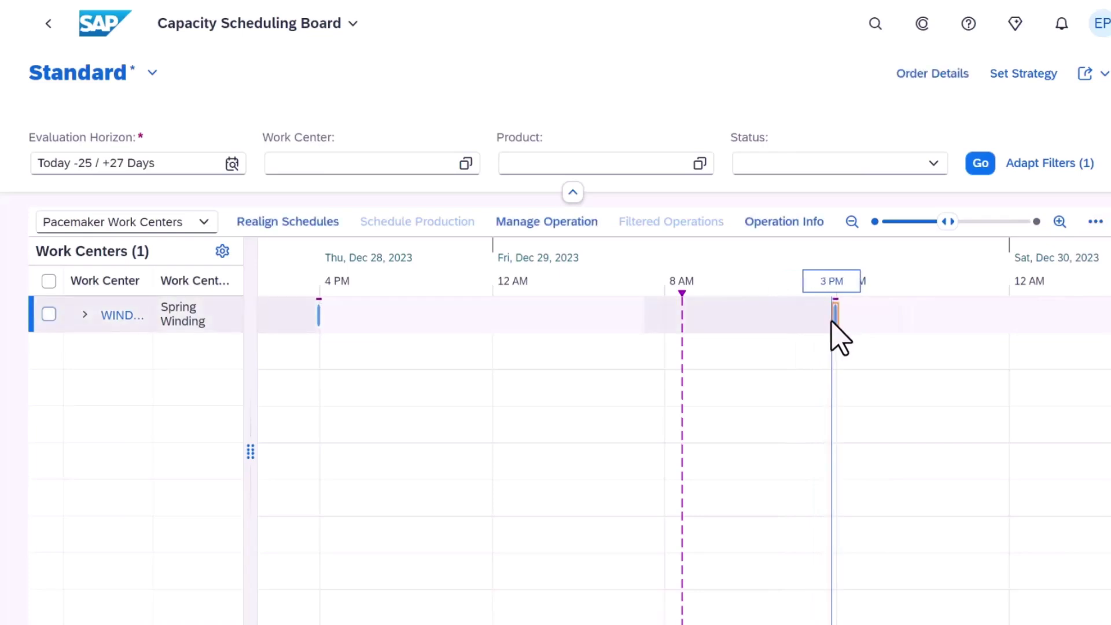
- Open Manage Operation for WINDING operation 0010, zoom the Gantt to hours, and select the Dec 27 operation
{"action": "left_click", "coordinate": [556, 241]}
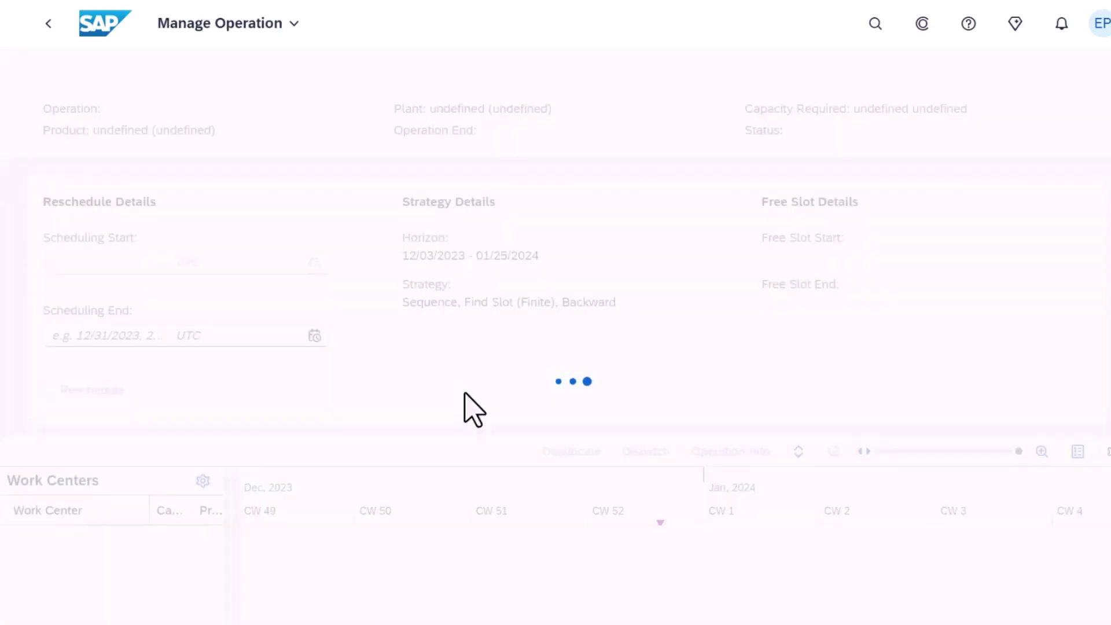
{"action": "scroll", "coordinate": [486, 422], "scroll_direction": "down", "scroll_amount": 3}
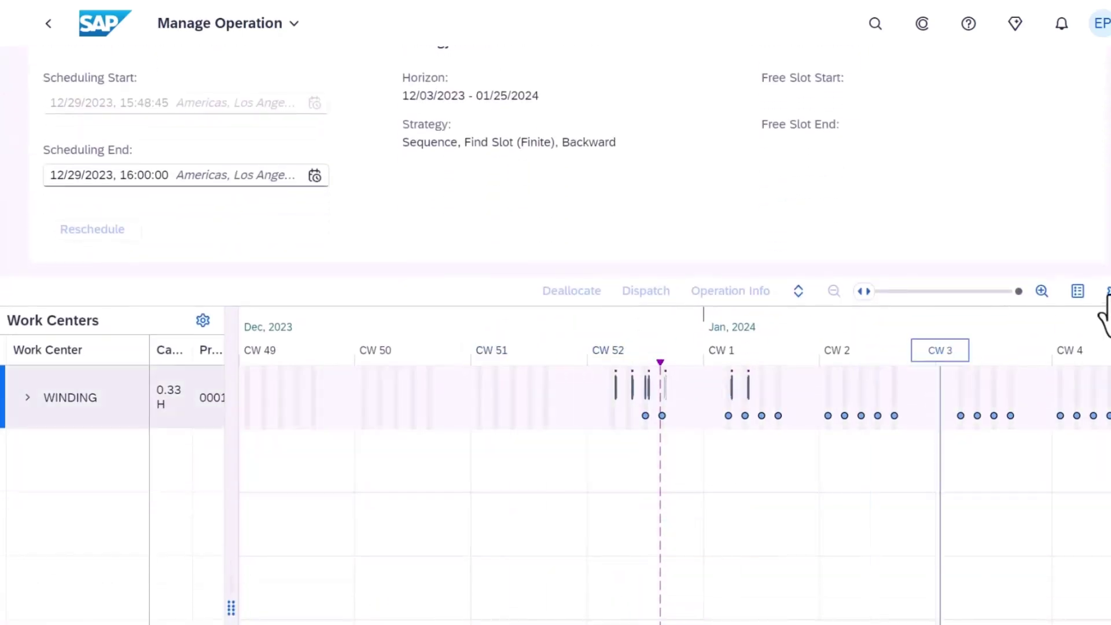
{"action": "left_click", "coordinate": [1042, 292]}
{"action": "scroll", "coordinate": [1041, 295], "scroll_direction": "up", "scroll_amount": 3}
{"action": "left_click", "coordinate": [1041, 442]}
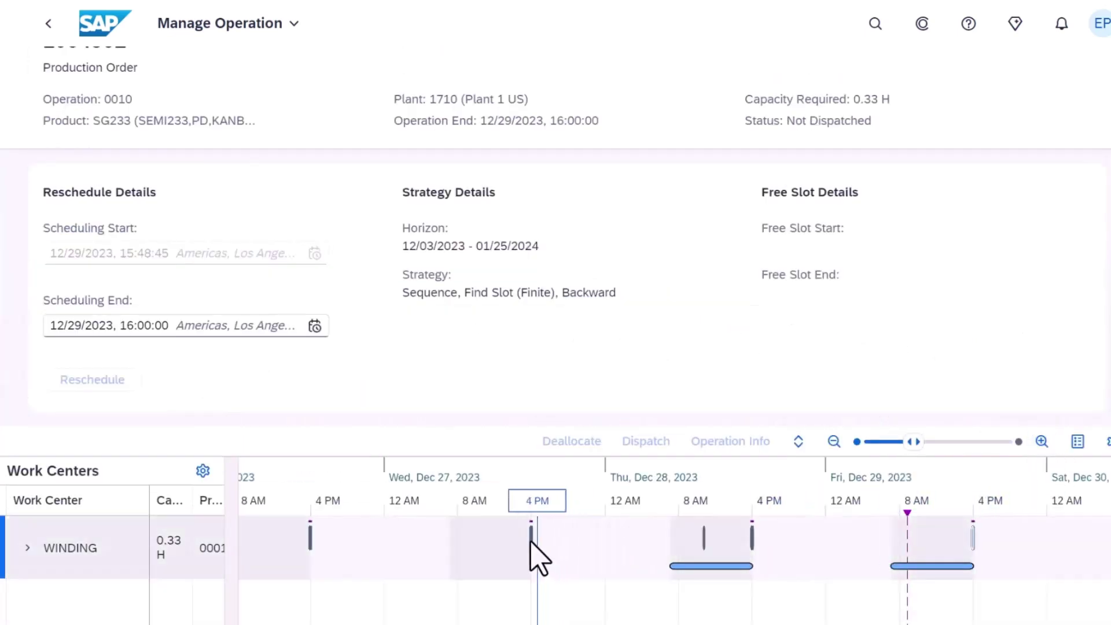
{"action": "left_click", "coordinate": [532, 541]}
- Drag the Dec 27 4 PM winding operation bar right to around midnight of Dec 29
{"action": "left_click_drag", "start_coordinate": [555, 546], "coordinate": [762, 545]}
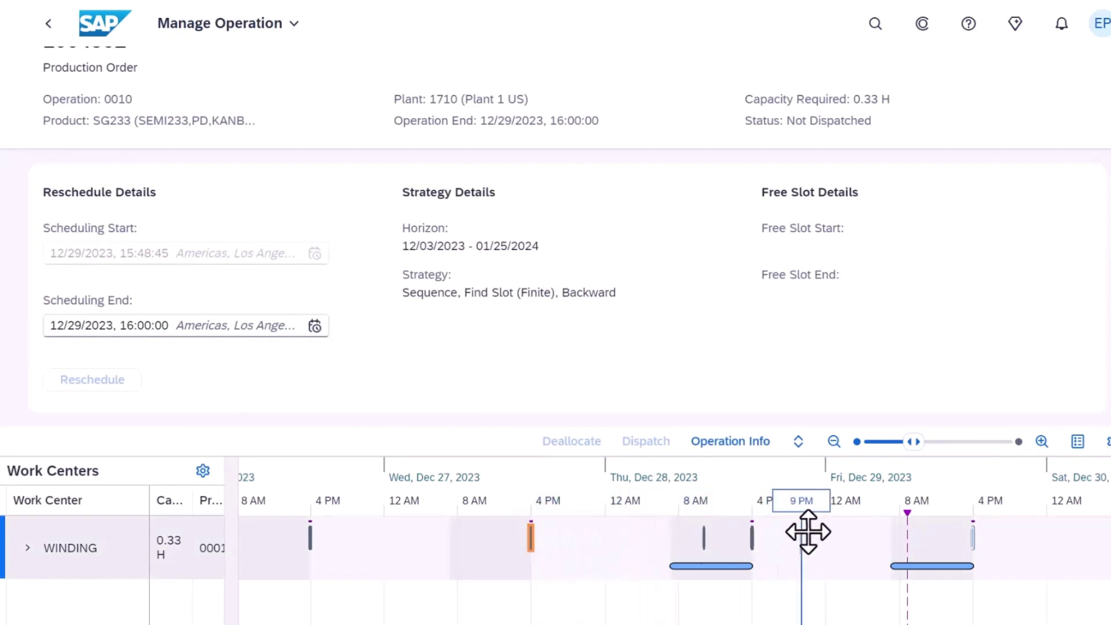
{"action": "mouse_move", "coordinate": [762, 545]}
{"action": "left_mouse_down"}
{"action": "mouse_move", "coordinate": [812, 530]}
{"action": "mouse_move", "coordinate": [855, 576]}
{"action": "mouse_move", "coordinate": [930, 515]}
{"action": "left_mouse_up"}
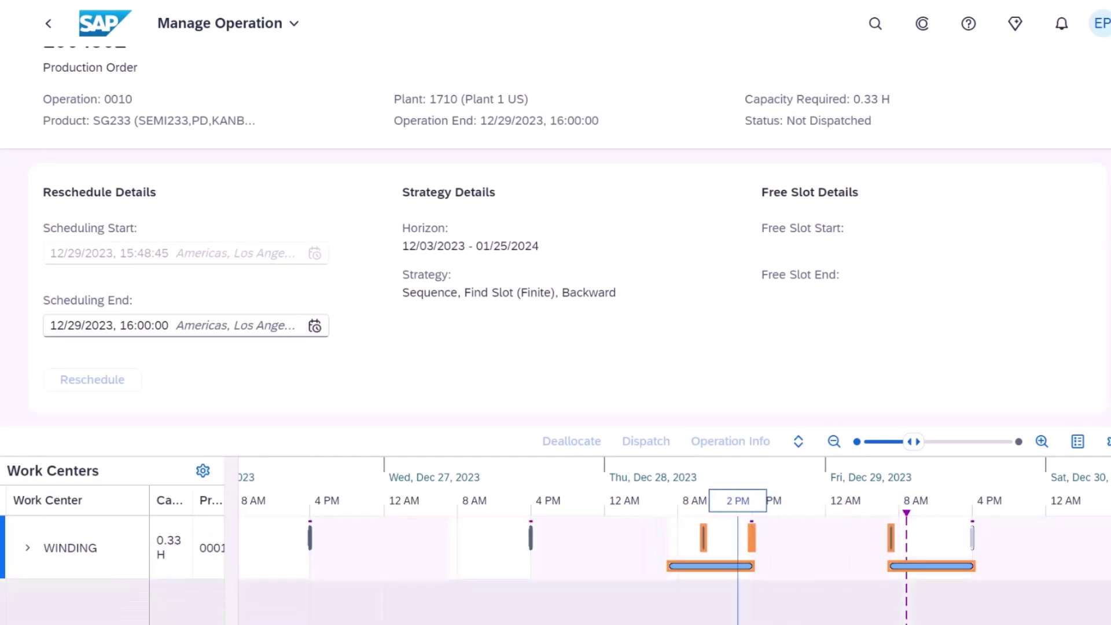
{"action": "scroll", "coordinate": [650, 579], "scroll_direction": "up", "scroll_amount": 1}
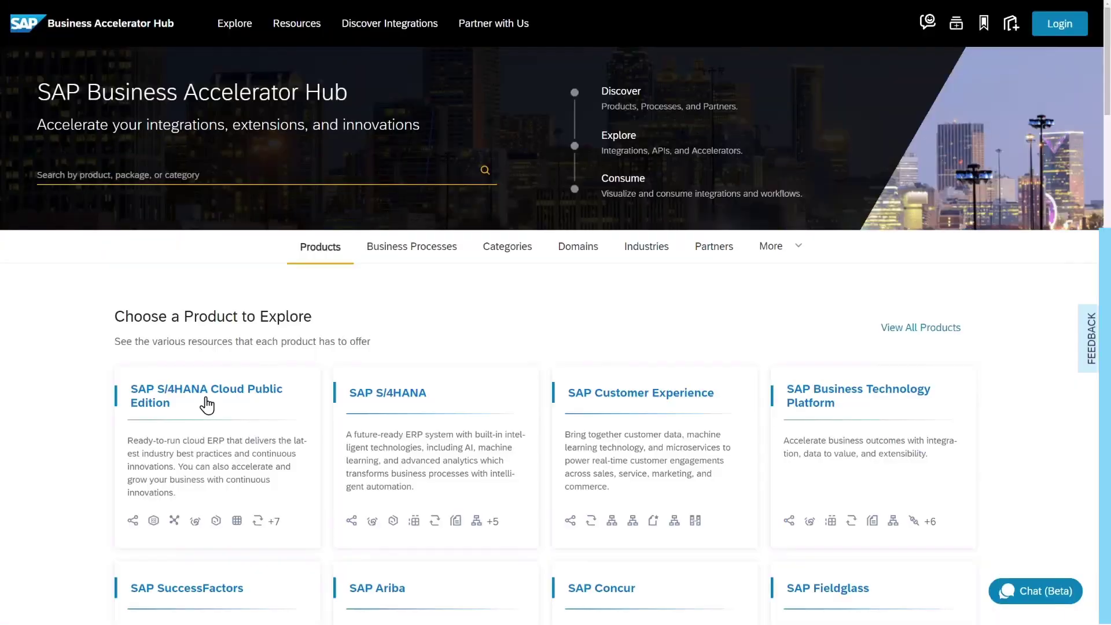
- Filter S/4HANA Cloud Public Edition's Developer Extensibility objects by 'production order'
{"action": "left_click", "coordinate": [208, 333]}
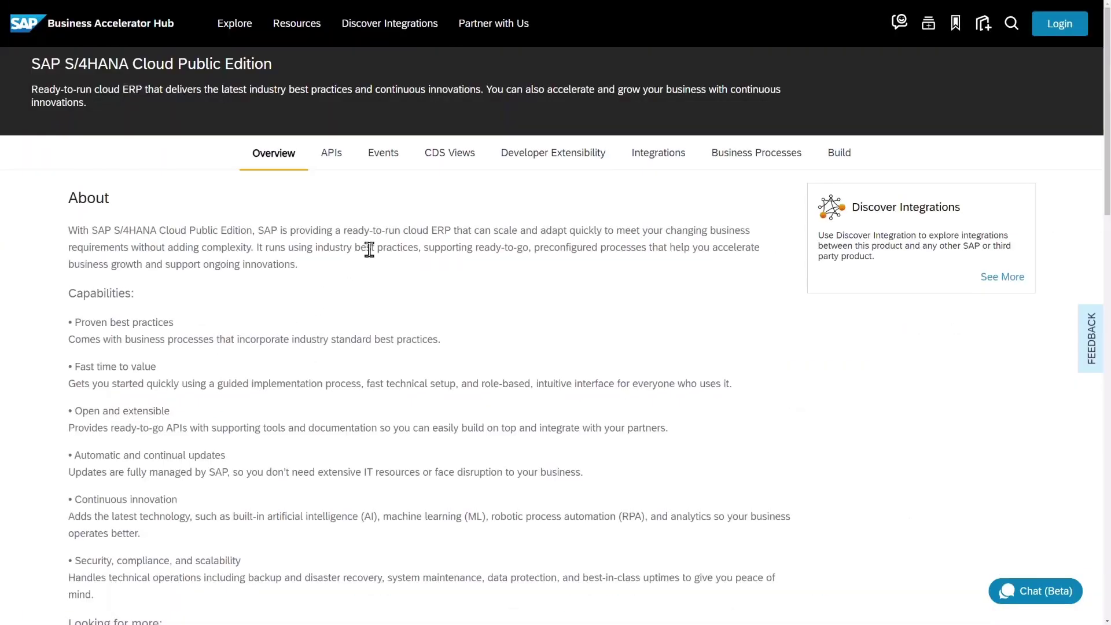
{"action": "left_click", "coordinate": [592, 164]}
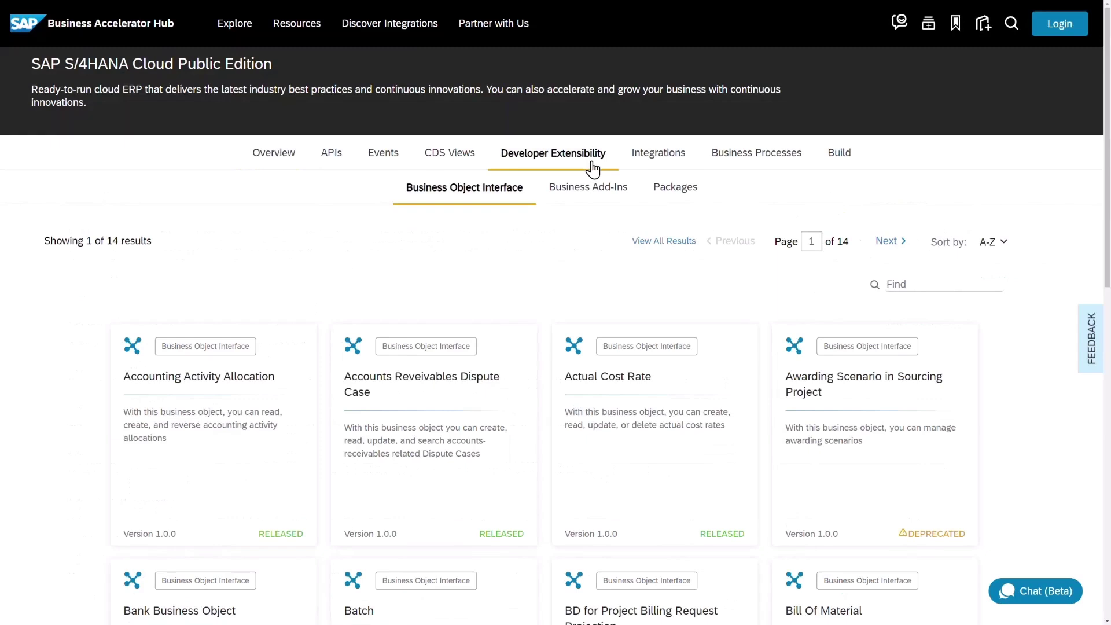
{"action": "left_click", "coordinate": [893, 279]}
{"action": "type", "text": "production order"}
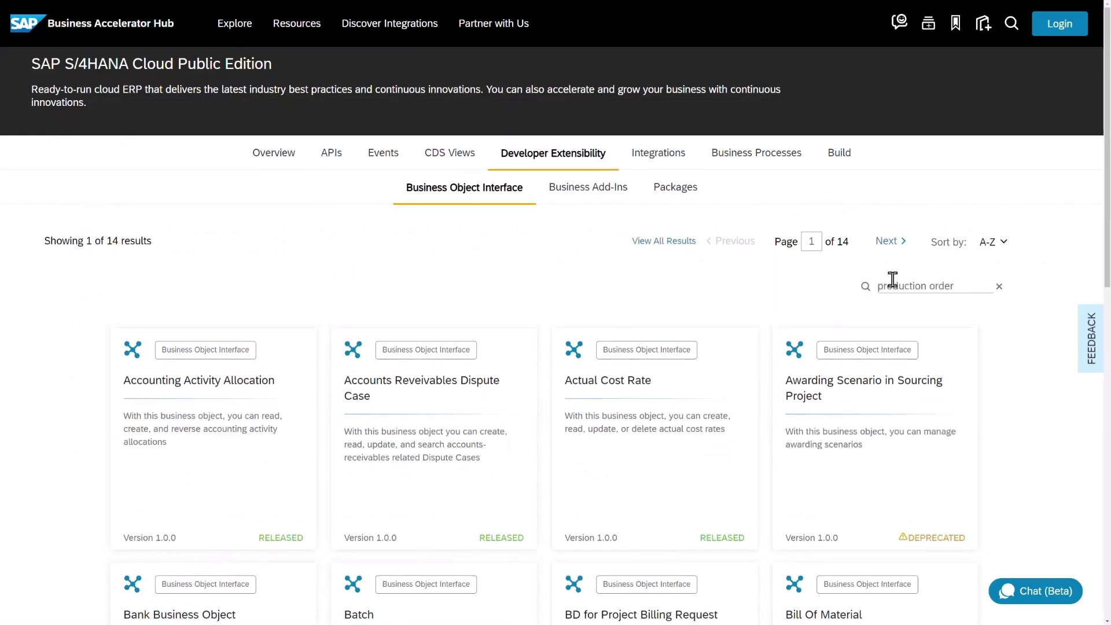
{"action": "key", "text": "Return"}
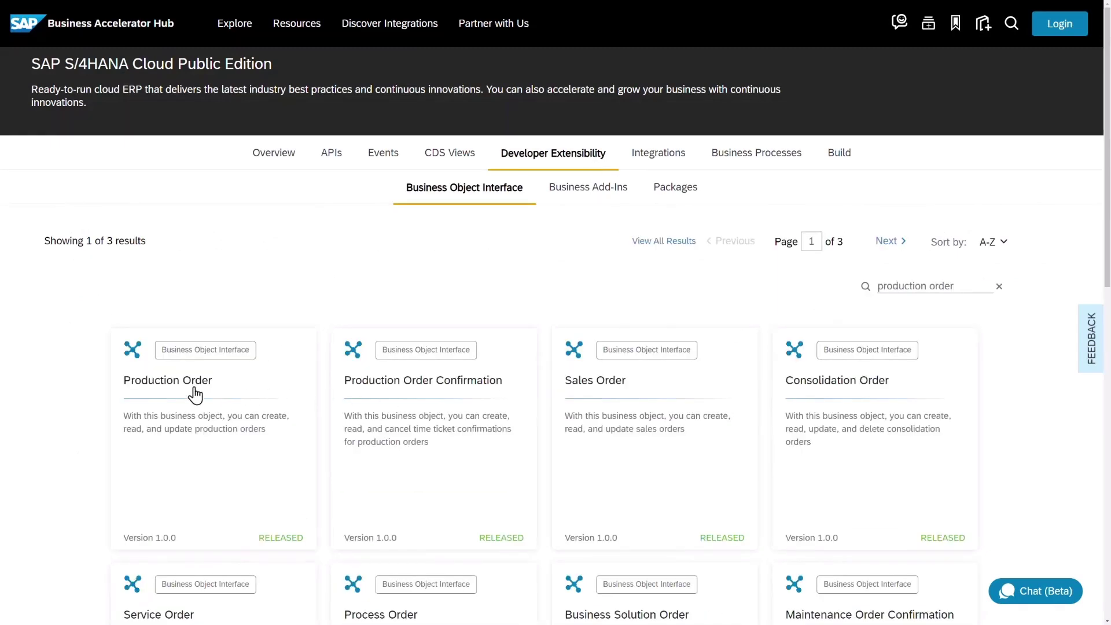
- Review the Production Order business object details, then return to the hub home page
{"action": "left_click", "coordinate": [194, 382]}
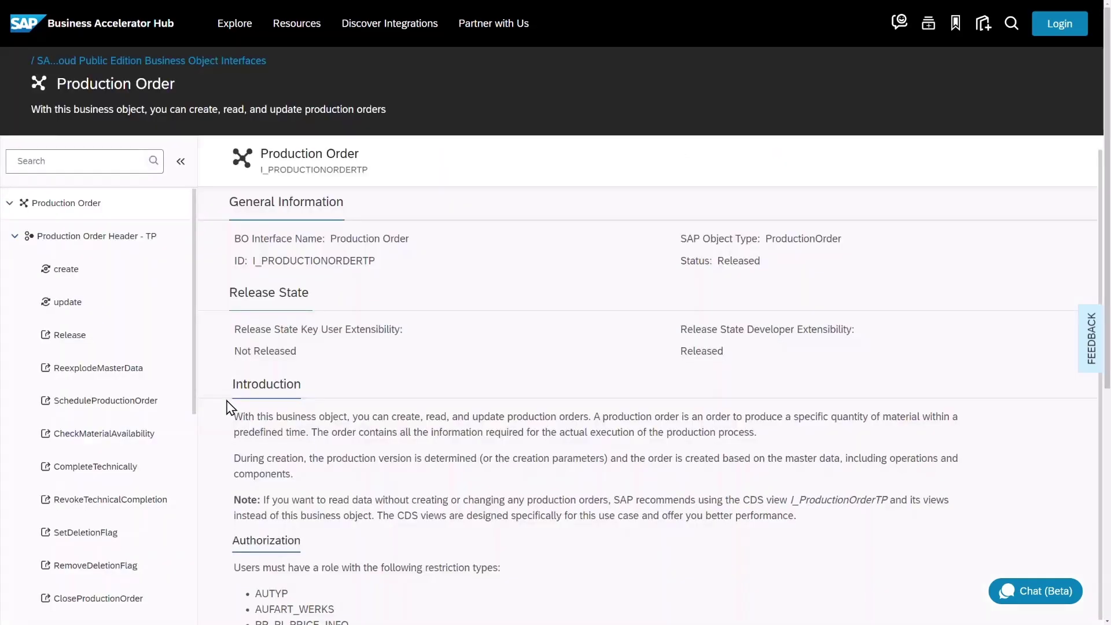
{"action": "scroll", "coordinate": [470, 499], "scroll_direction": "down", "scroll_amount": 3}
{"action": "scroll", "coordinate": [469, 499], "scroll_direction": "down", "scroll_amount": 2}
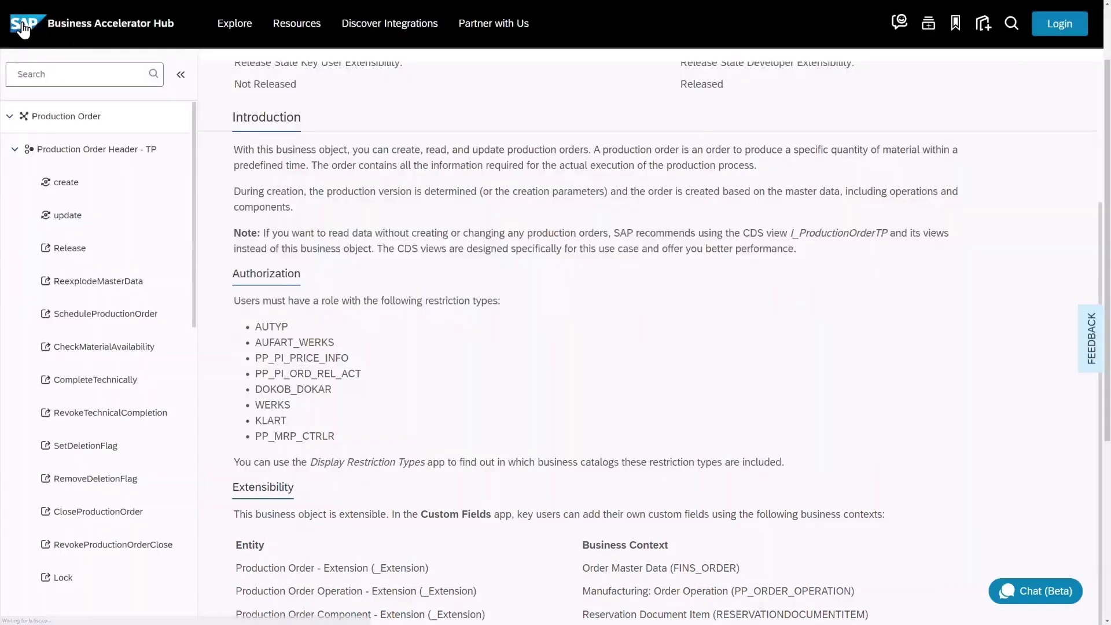
{"action": "left_click", "coordinate": [61, 35]}
- Search the S/4HANA Cloud Public Edition OData V2 APIs for 'production order'
{"action": "left_click", "coordinate": [166, 403]}
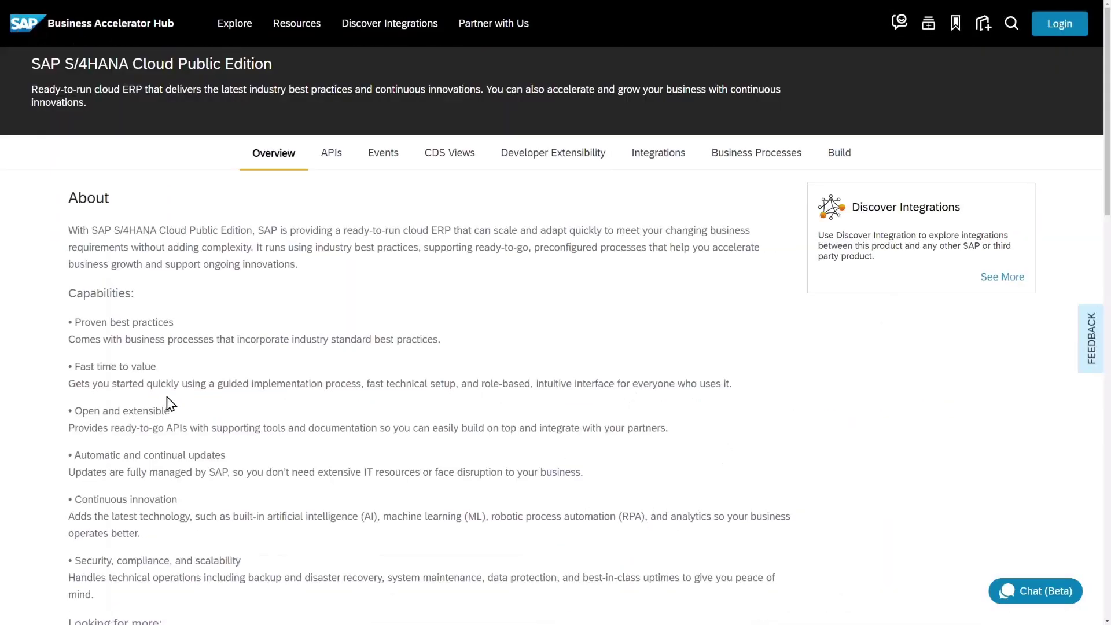
{"action": "left_click", "coordinate": [332, 159]}
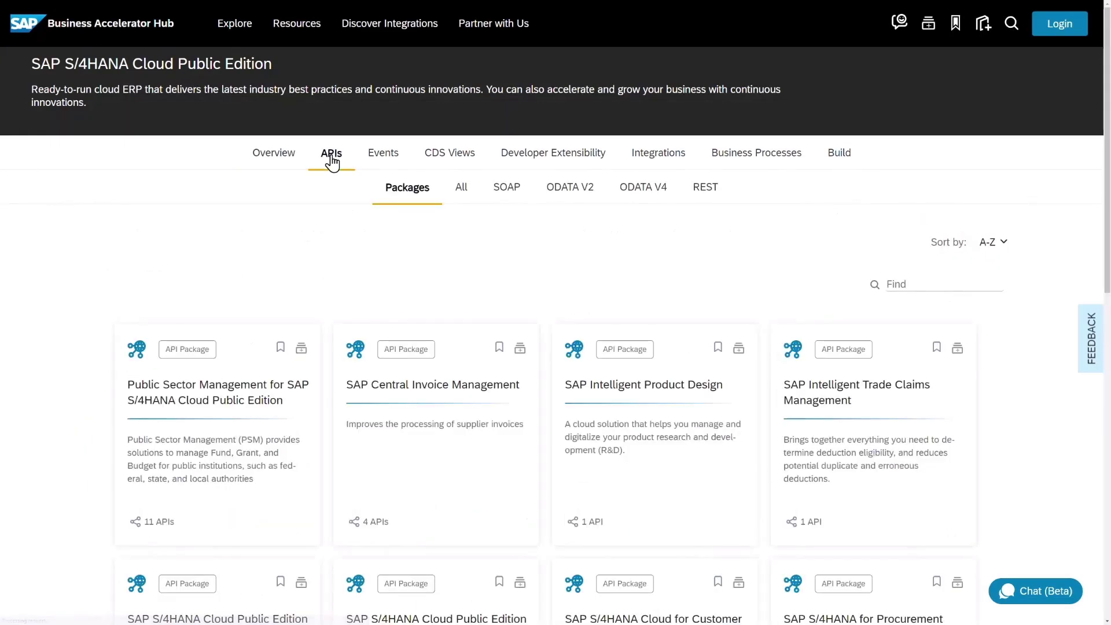
{"action": "left_click", "coordinate": [569, 197]}
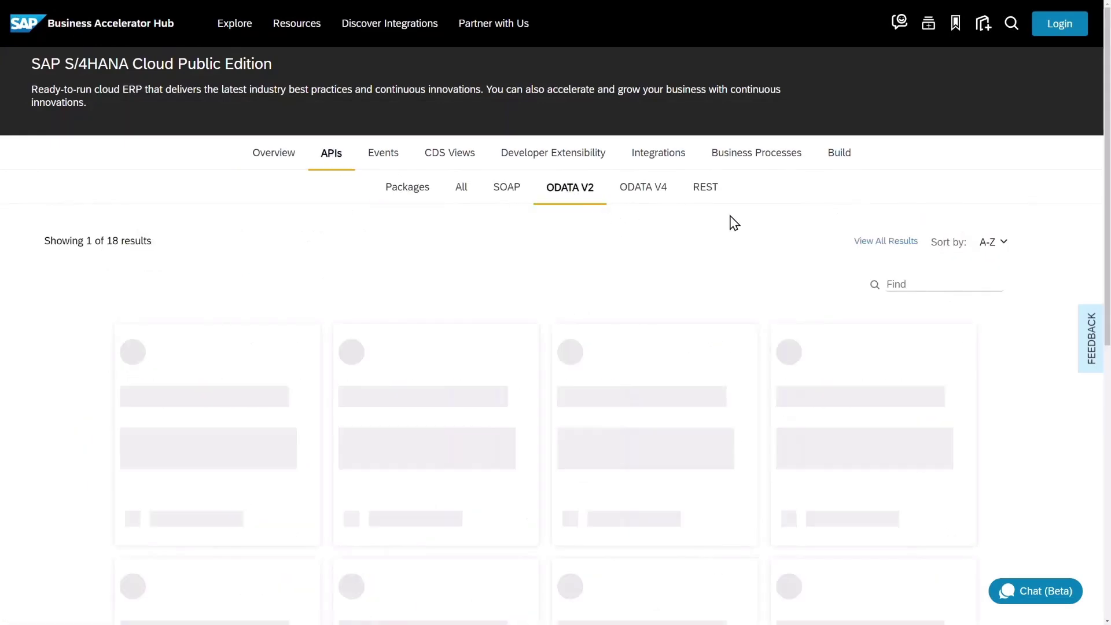
{"action": "left_click", "coordinate": [894, 283]}
{"action": "type", "text": "production order"}
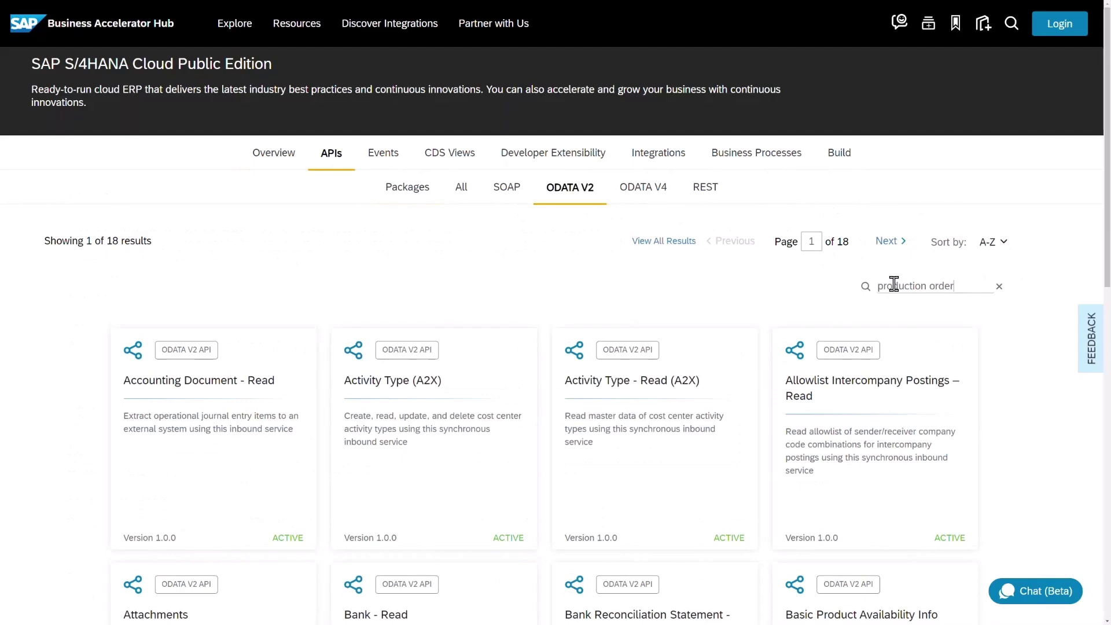
{"action": "key", "text": "Return"}
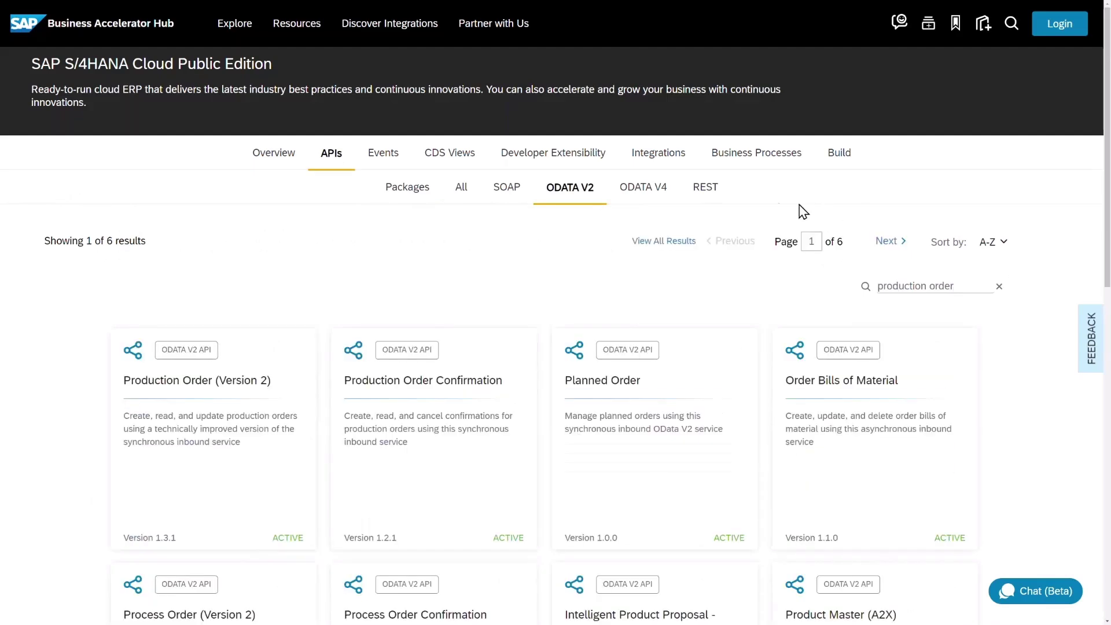
- Open the Production Order (Version 2) API Reference and list its Production Order endpoints
{"action": "left_click", "coordinate": [189, 381]}
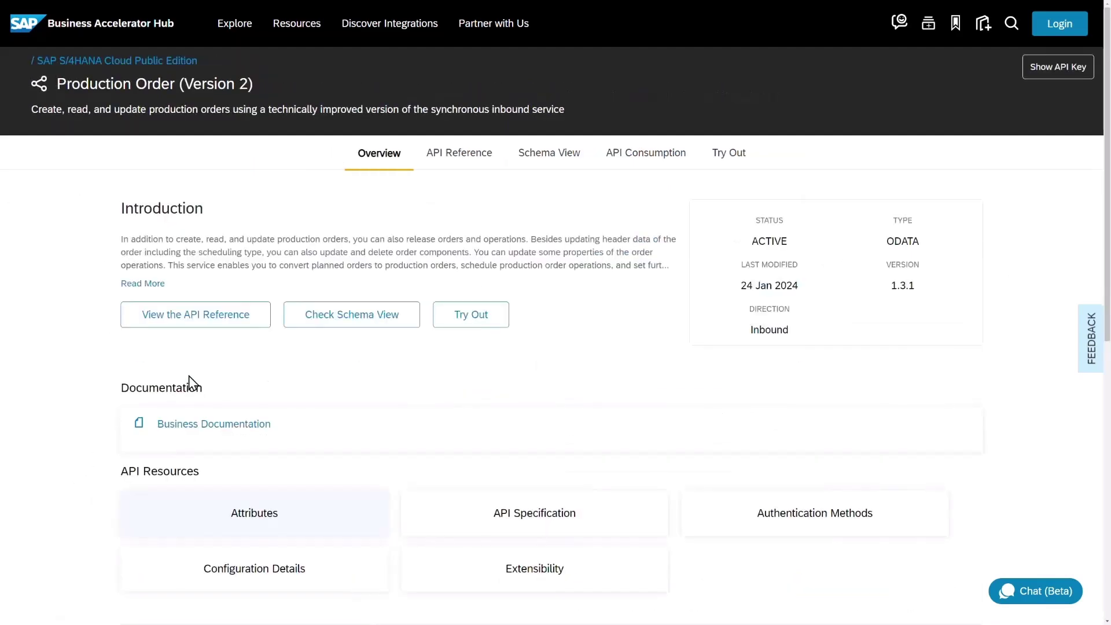
{"action": "left_click", "coordinate": [187, 320]}
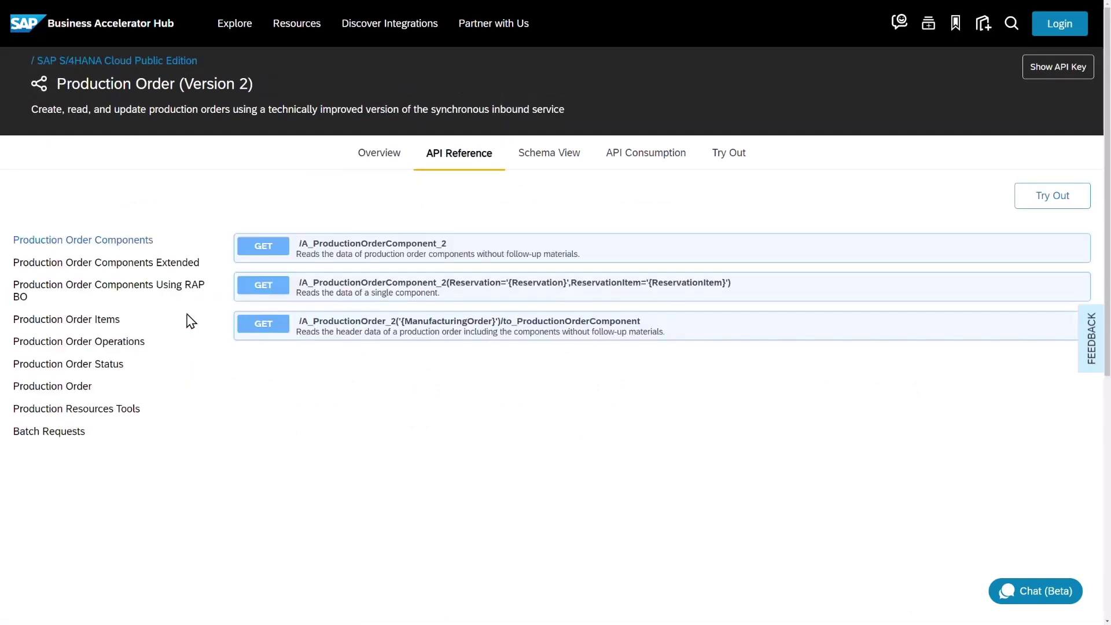
{"action": "left_click", "coordinate": [67, 389]}
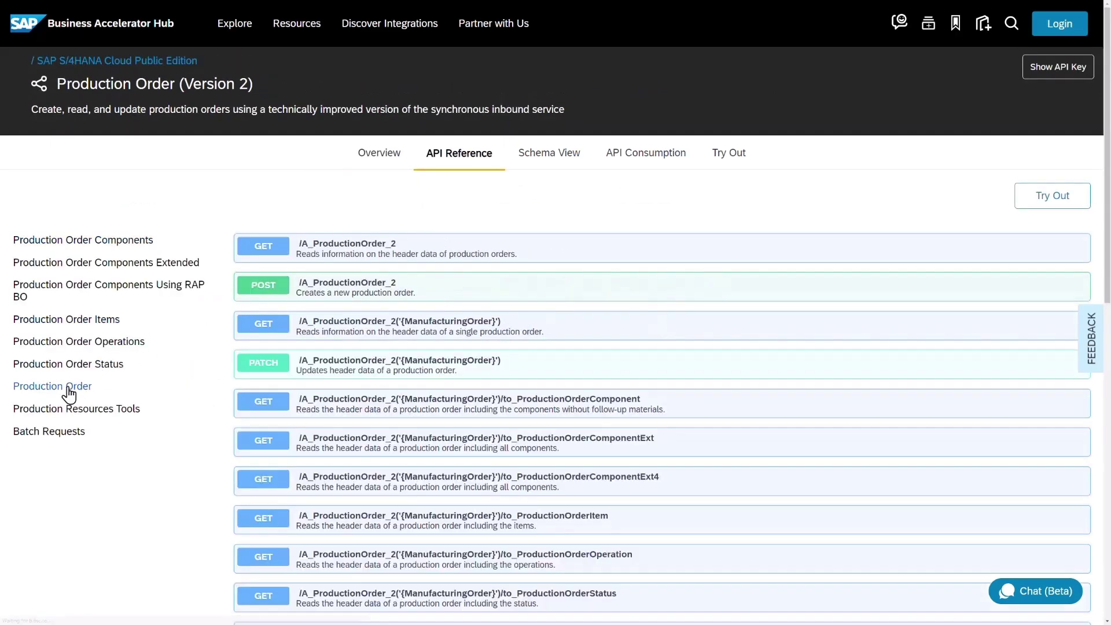
{"action": "scroll", "coordinate": [460, 407], "scroll_direction": "down", "scroll_amount": 3}
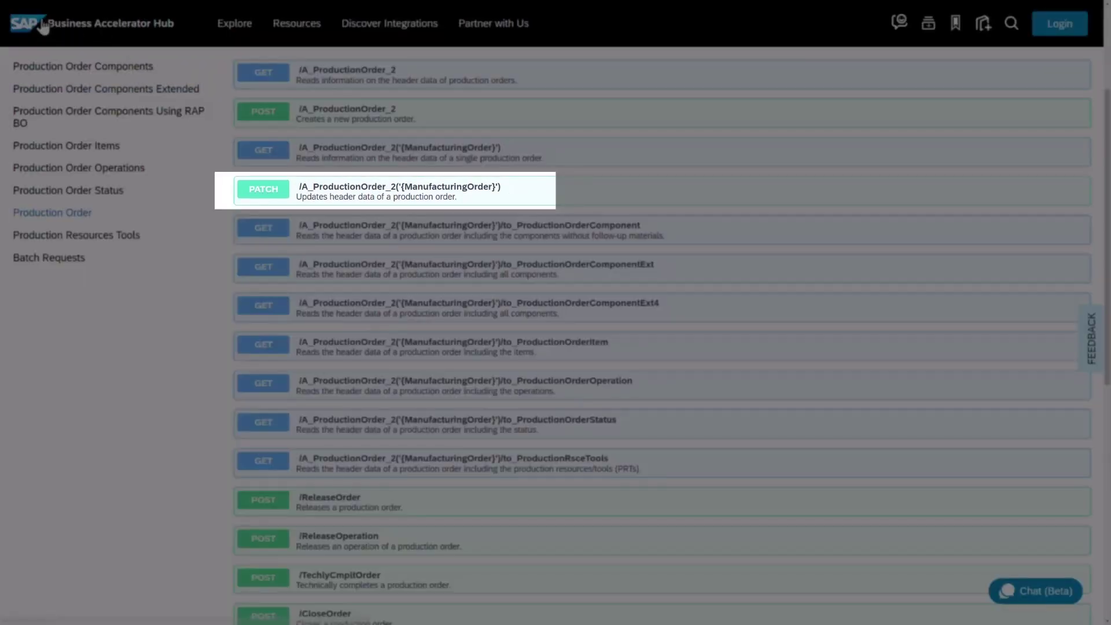
- Search S/4HANA Developer Extensibility objects for 'production routing' and open the ProductionRouting BO details
{"action": "left_click", "coordinate": [44, 26]}
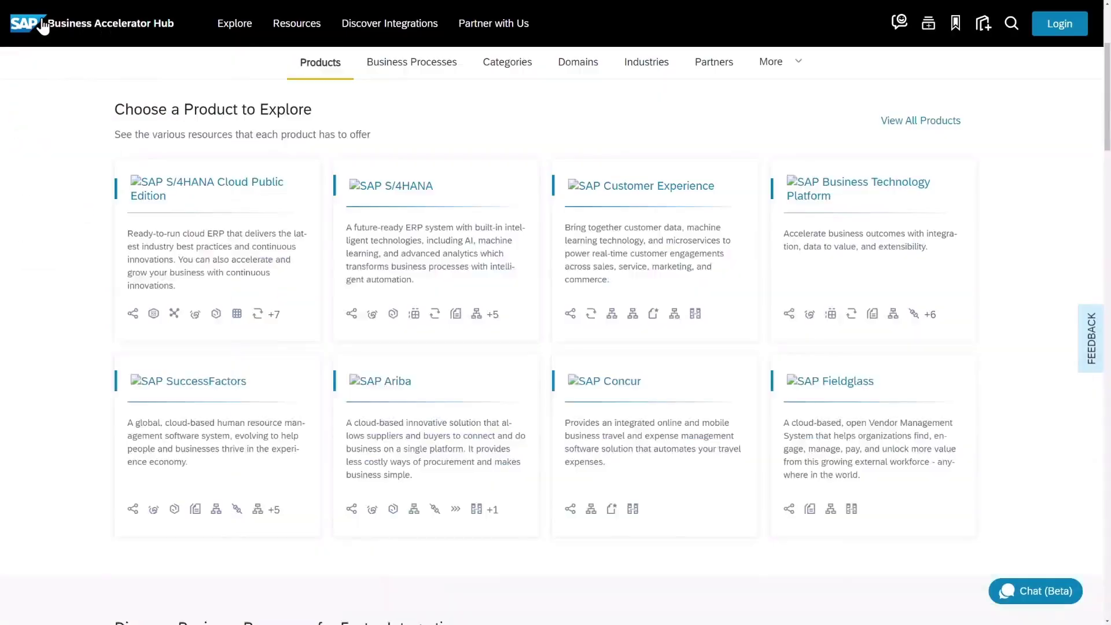
{"action": "left_click", "coordinate": [213, 401]}
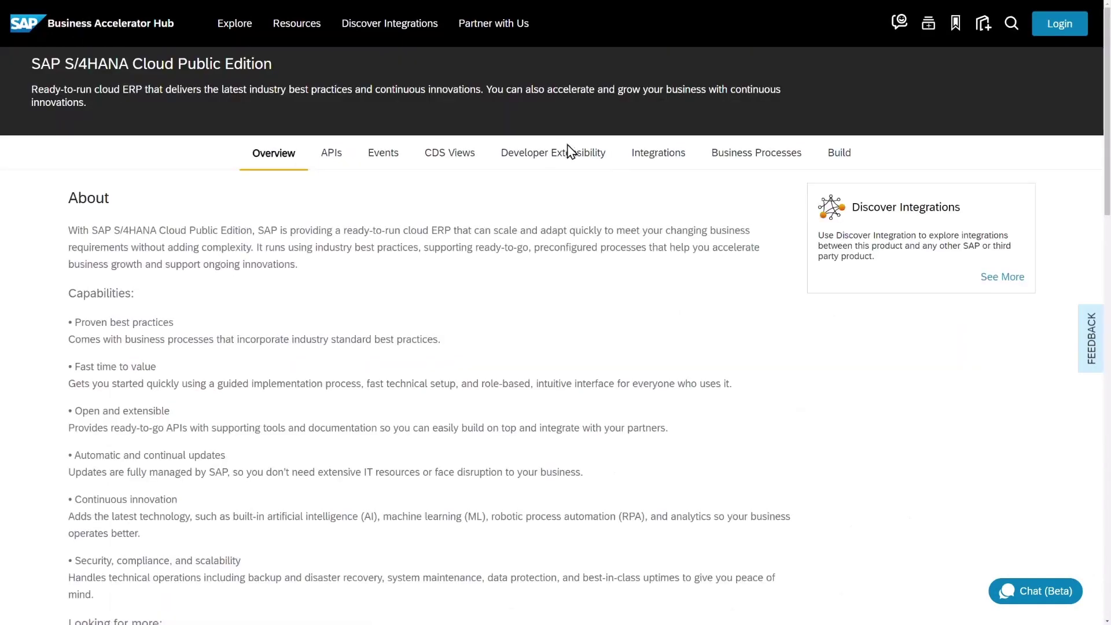
{"action": "left_click", "coordinate": [566, 156]}
{"action": "left_click", "coordinate": [915, 285]}
{"action": "type", "text": "production routing"}
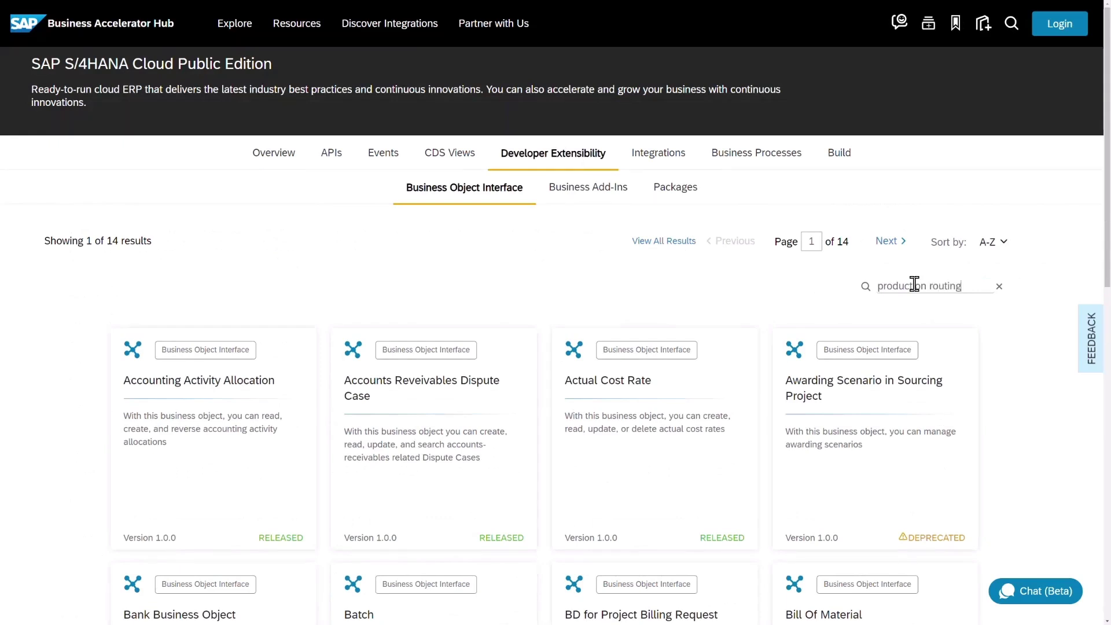
{"action": "key", "text": "Return"}
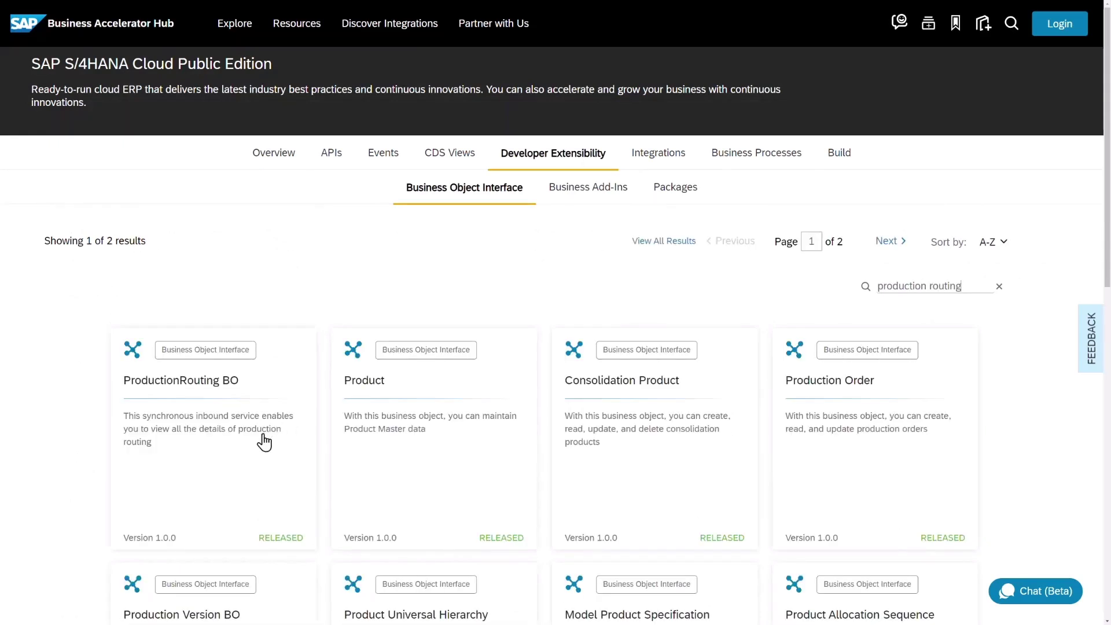
{"action": "left_click", "coordinate": [212, 388]}
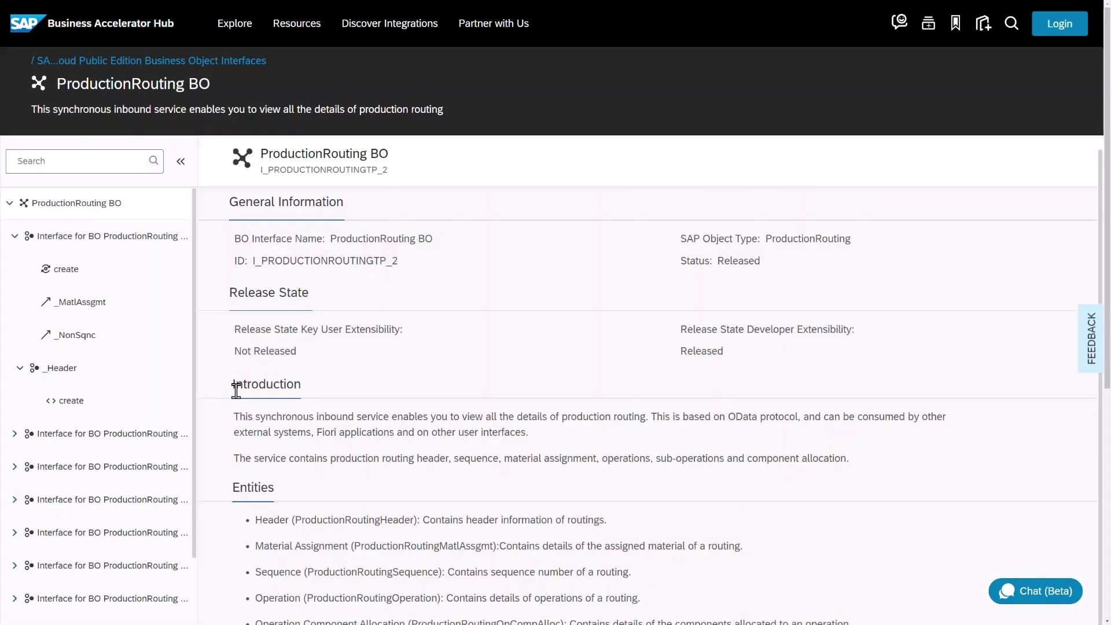
{"action": "scroll", "coordinate": [472, 492], "scroll_direction": "down", "scroll_amount": 5}
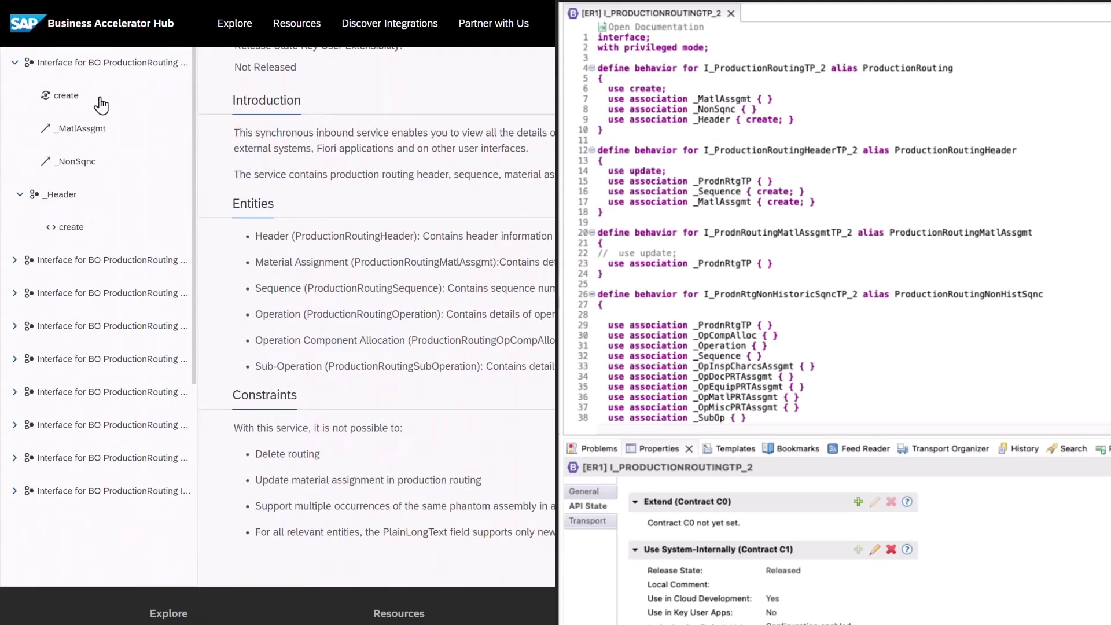
{"action": "scroll", "coordinate": [330, 238], "scroll_direction": "up", "scroll_amount": 2}
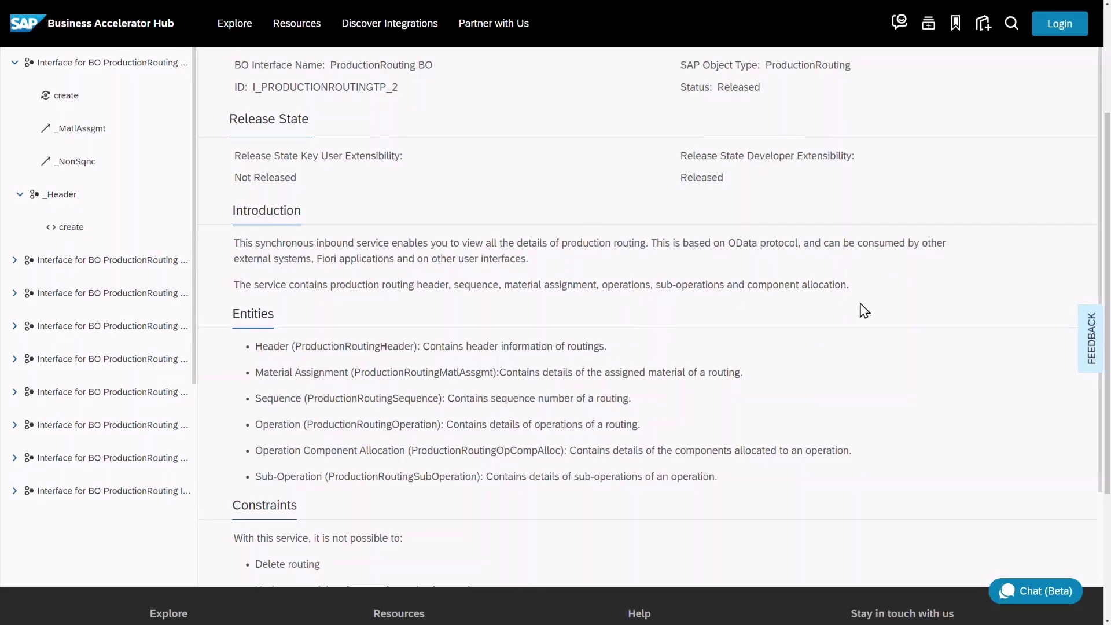
- Back in Business Object Interfaces, change the search to 'process order'
{"action": "scroll", "coordinate": [863, 311], "scroll_direction": "up", "scroll_amount": 3}
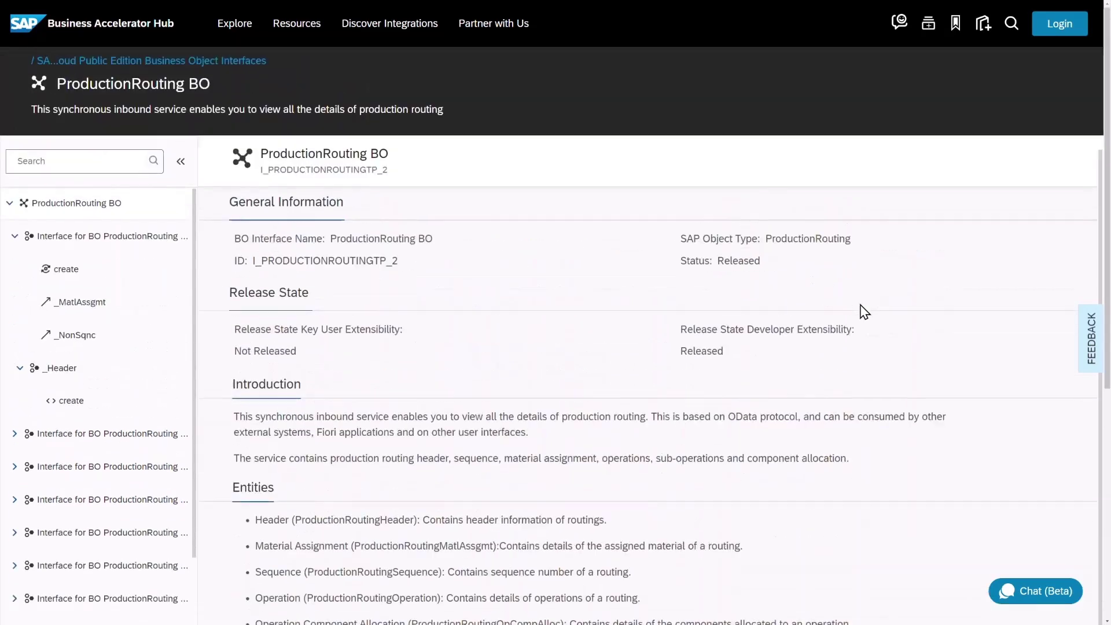
{"action": "left_click", "coordinate": [206, 61]}
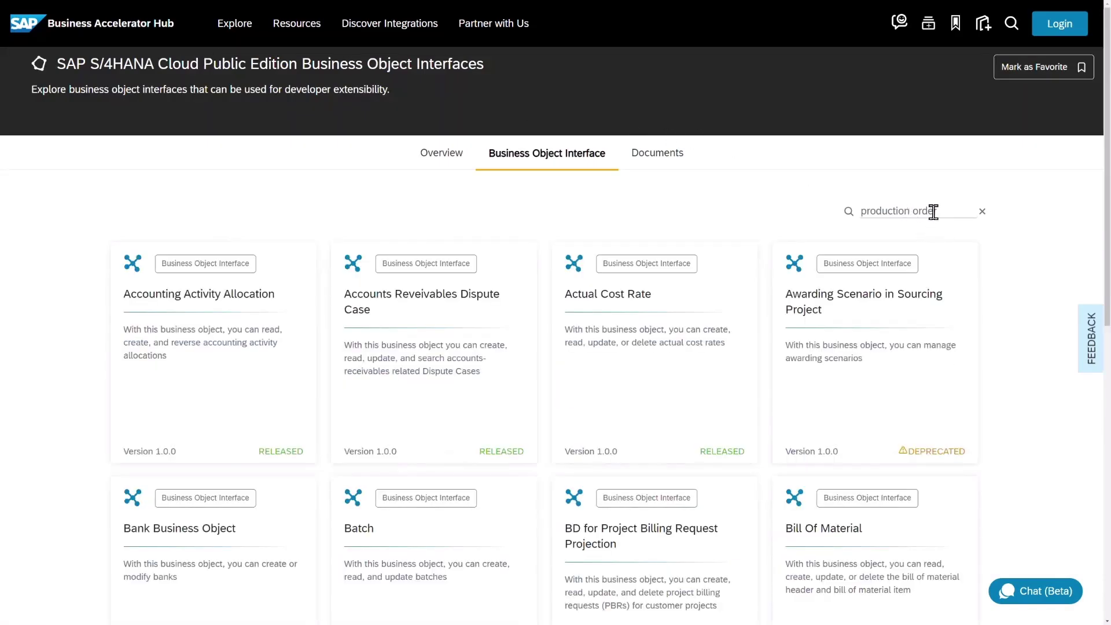
{"action": "key", "text": "BackSpace"}
{"action": "key", "text": "BackSpace"}
{"action": "key", "text": "BackSpace"}
{"action": "key", "text": "BackSpace"}
{"action": "type", "text": "ce"}
{"action": "key", "text": "Return"}
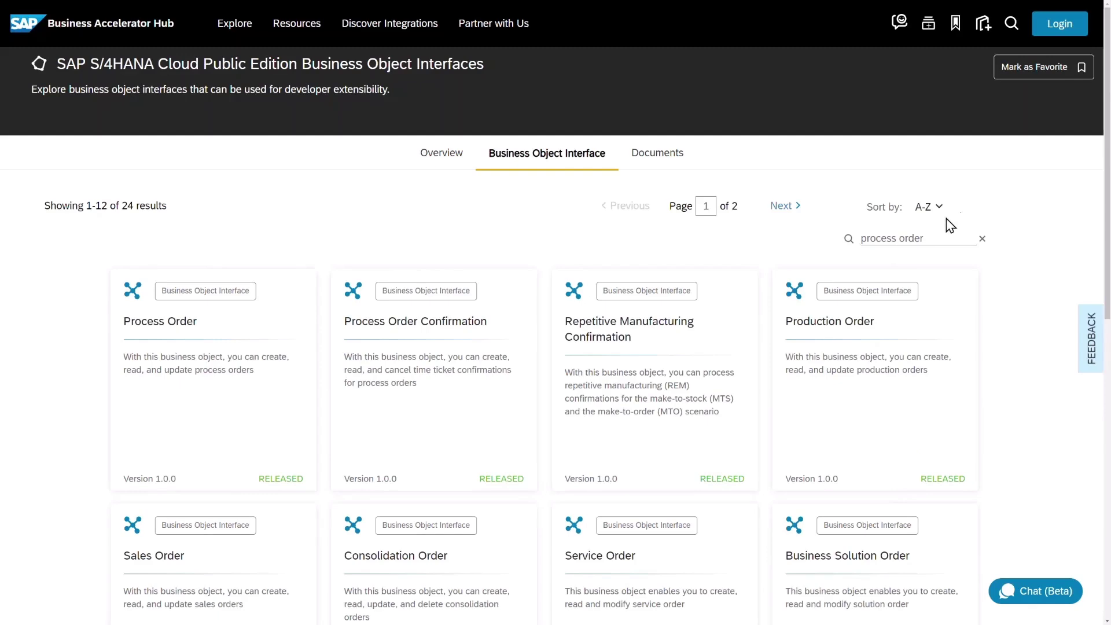
- Open Process Order (I_PROCESSORDERTP) and scroll through its authorization and extensibility details
{"action": "left_click", "coordinate": [179, 322]}
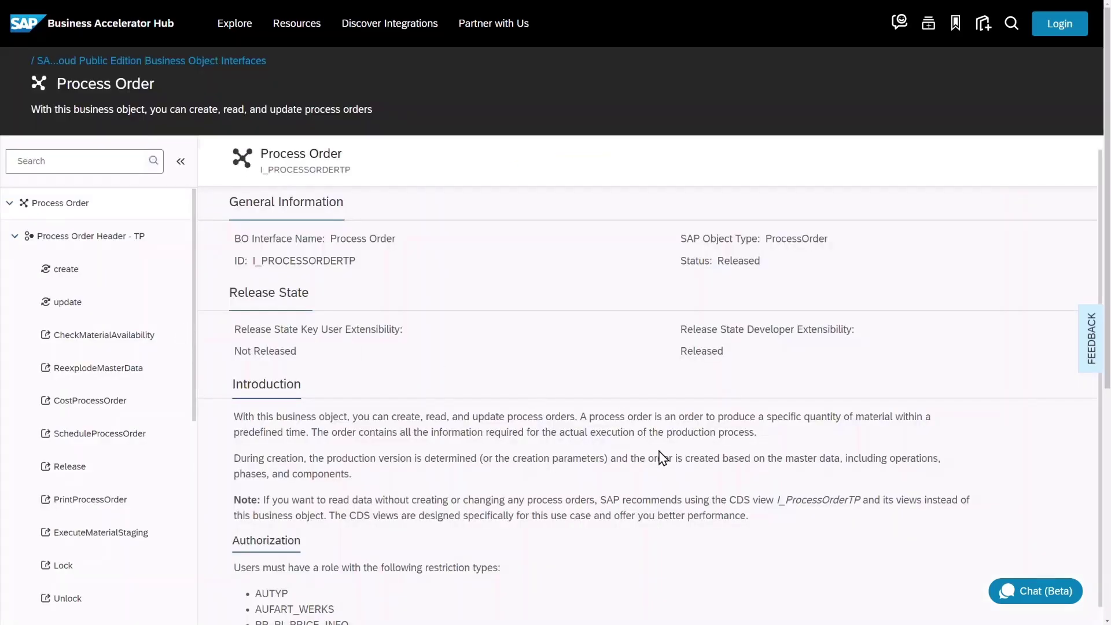
{"action": "scroll", "coordinate": [663, 458], "scroll_direction": "down", "scroll_amount": 2}
{"action": "scroll", "coordinate": [663, 458], "scroll_direction": "down", "scroll_amount": 2}
{"action": "scroll", "coordinate": [663, 458], "scroll_direction": "down", "scroll_amount": 2}
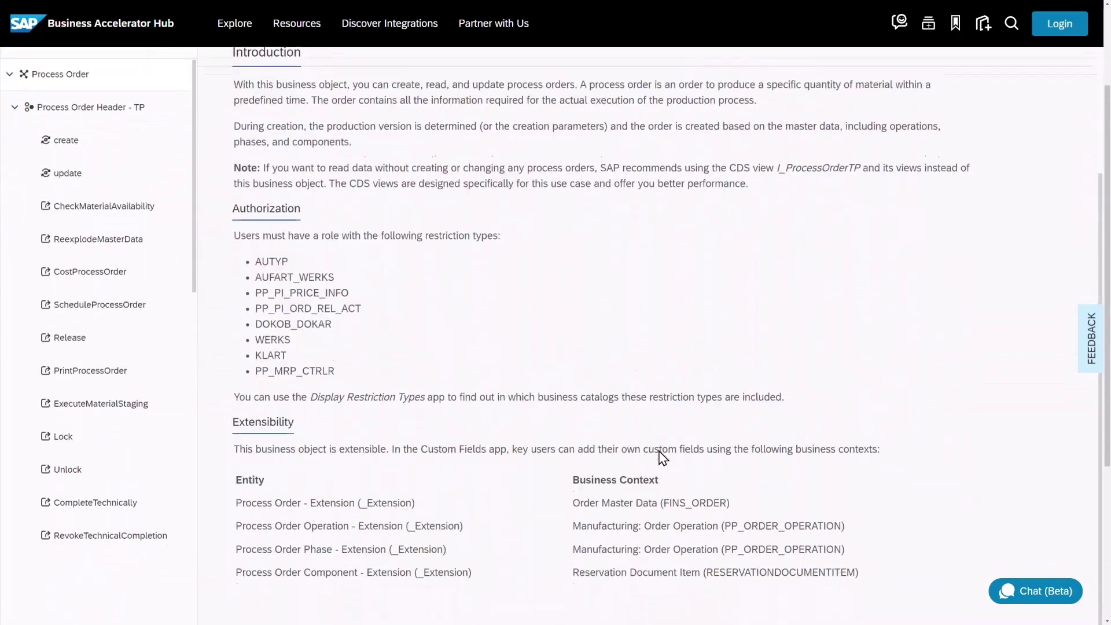
{"action": "scroll", "coordinate": [663, 459], "scroll_direction": "down", "scroll_amount": 1}
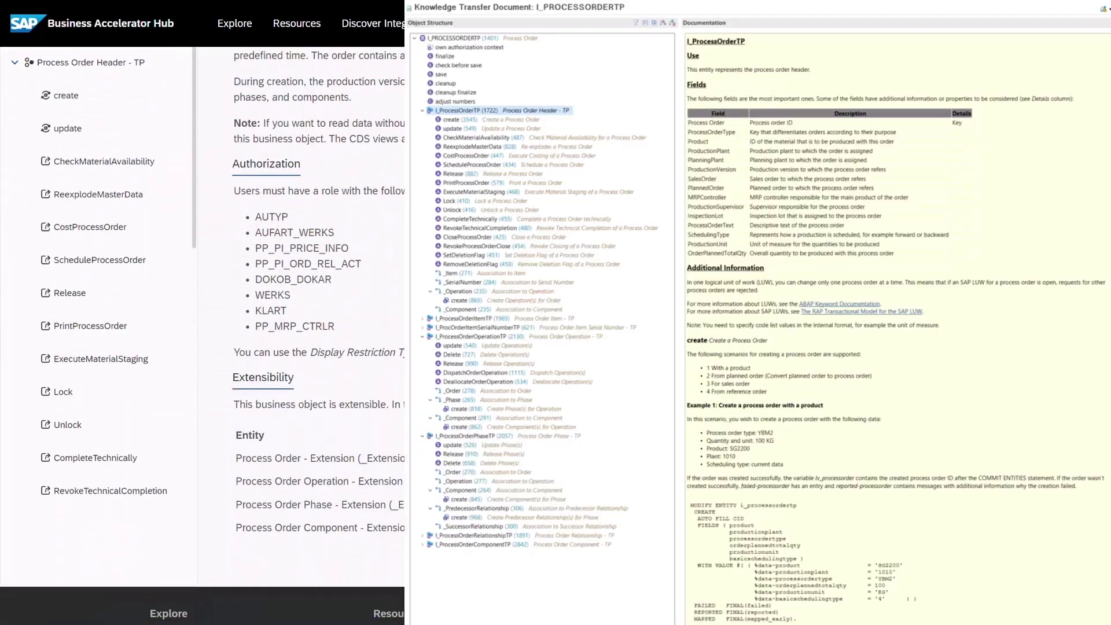